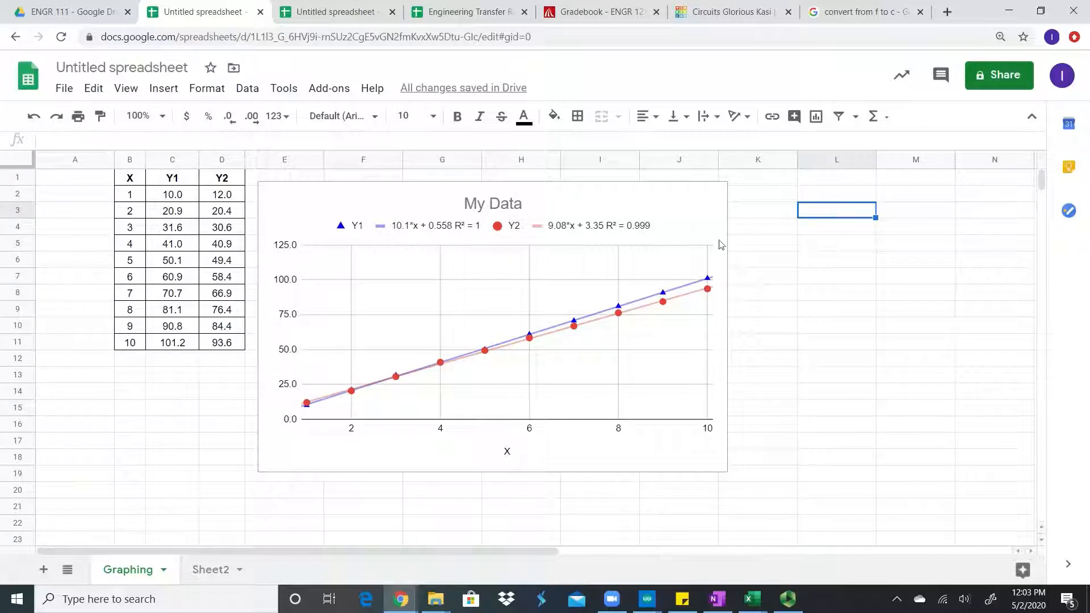
Label cells B13 and B14 as m1 and b1, and cells B16 and B17 as m2 and b2
{"action": "left_click", "coordinate": [127, 381]}
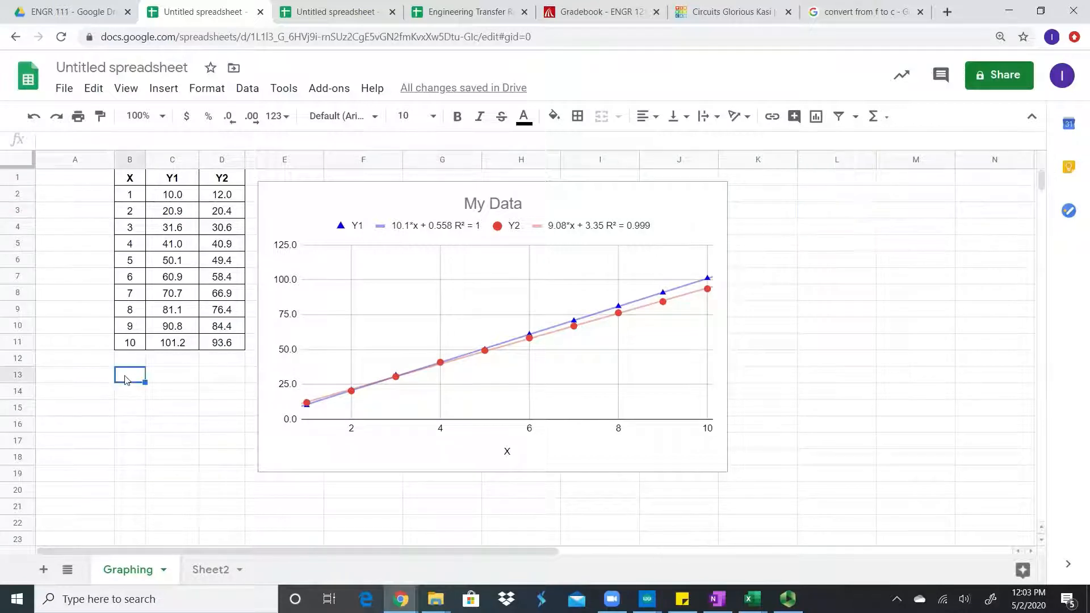
{"action": "type", "text": "m1"}
{"action": "key", "text": "Return"}
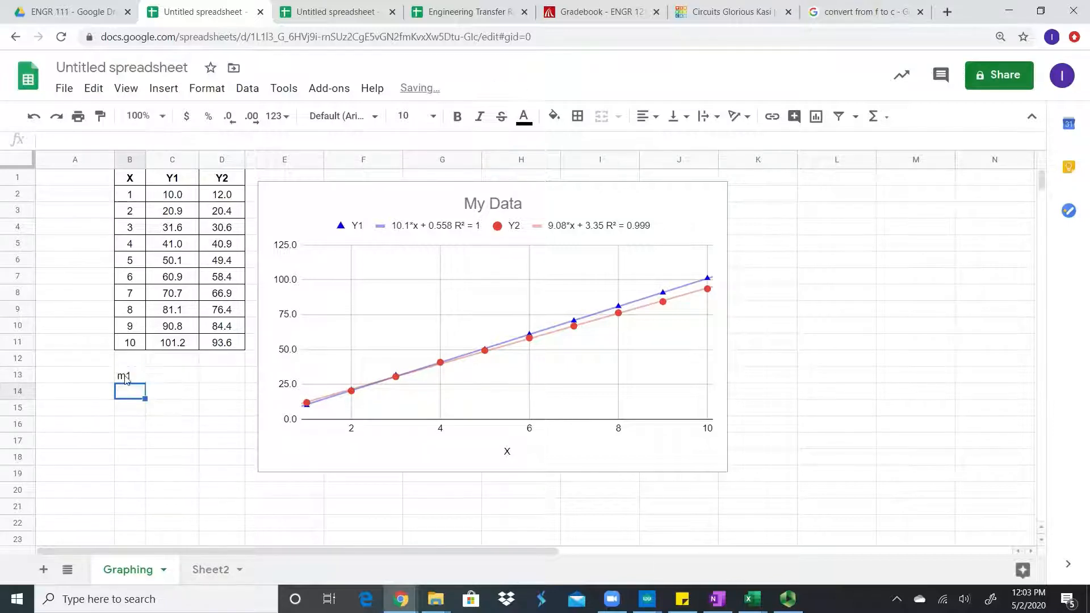
{"action": "type", "text": "b1"}
{"action": "key", "text": "Return"}
{"action": "key", "text": "Return"}
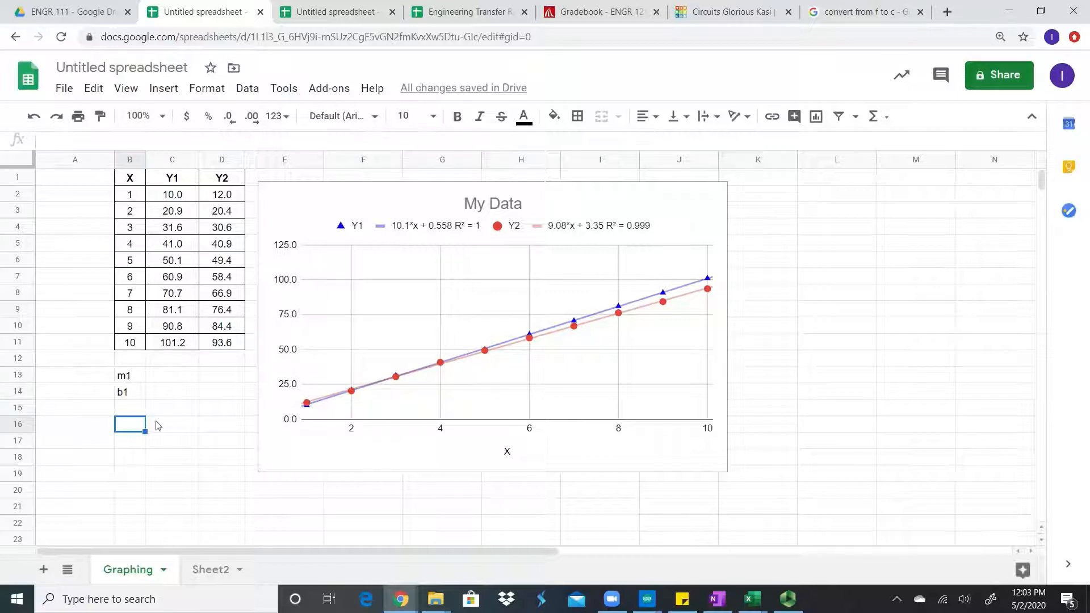
{"action": "type", "text": "m2"}
{"action": "key", "text": "Return"}
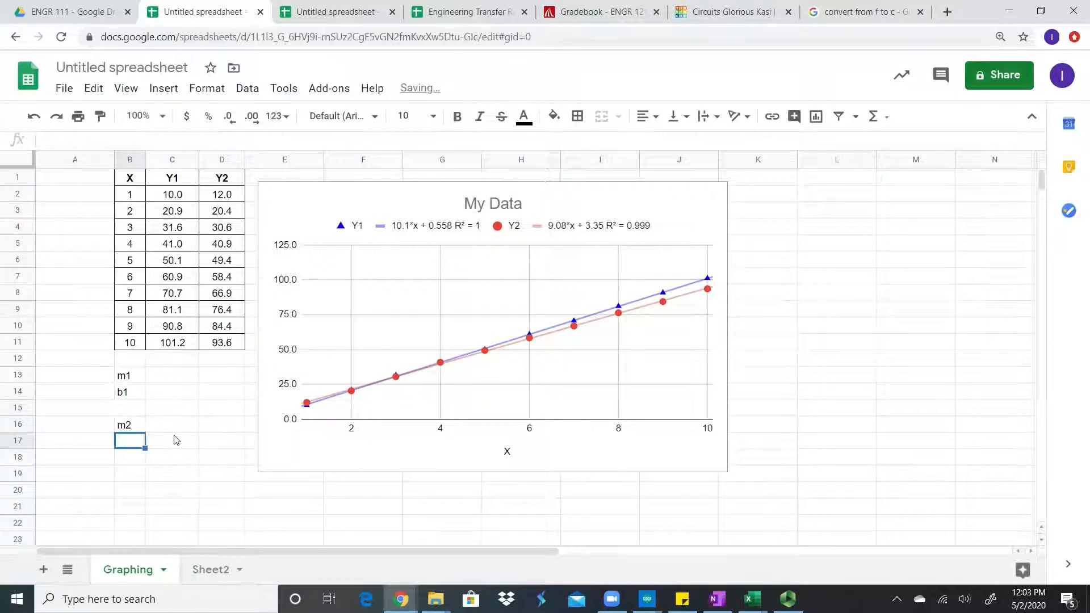
{"action": "type", "text": "b2"}
{"action": "key", "text": "Return"}
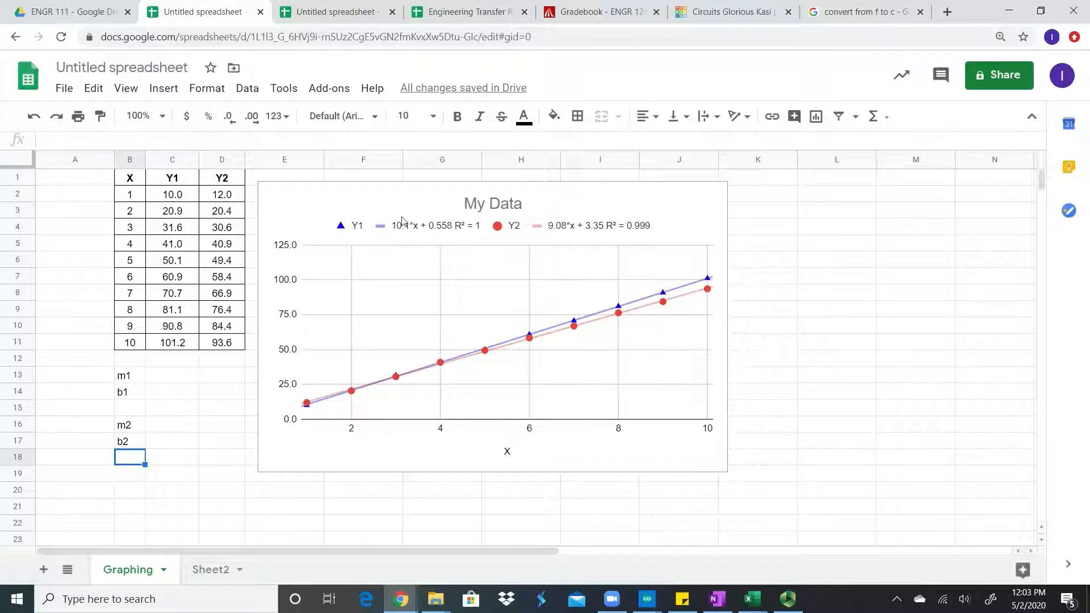
Enter the Y1 trendline's slope 10.1 in C13 and its intercept 0.558 in C14
{"action": "left_click", "coordinate": [160, 381]}
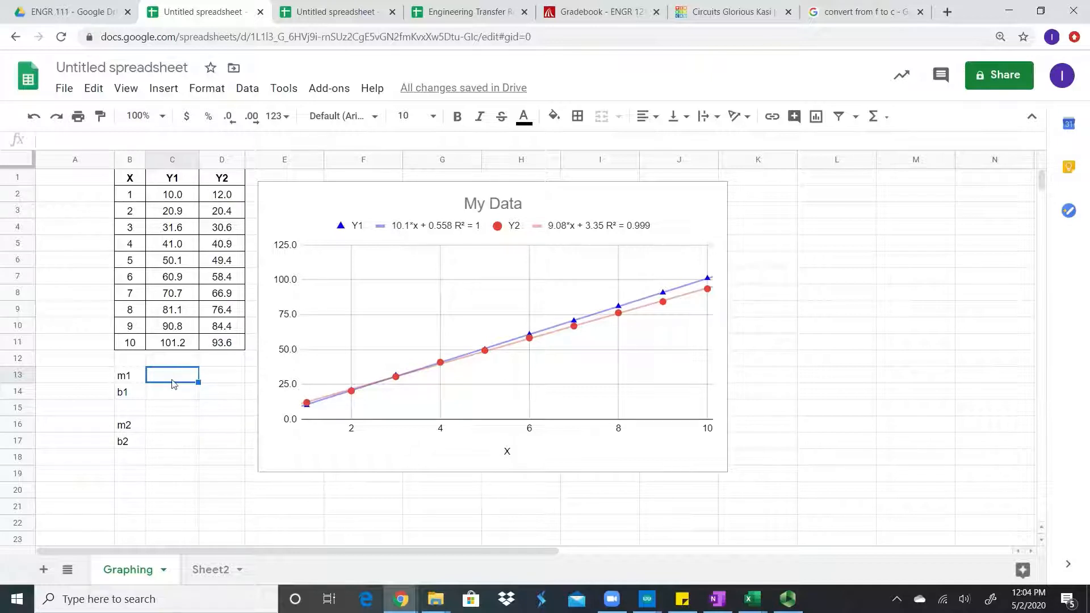
{"action": "type", "text": "10.1"}
{"action": "key", "text": "Return"}
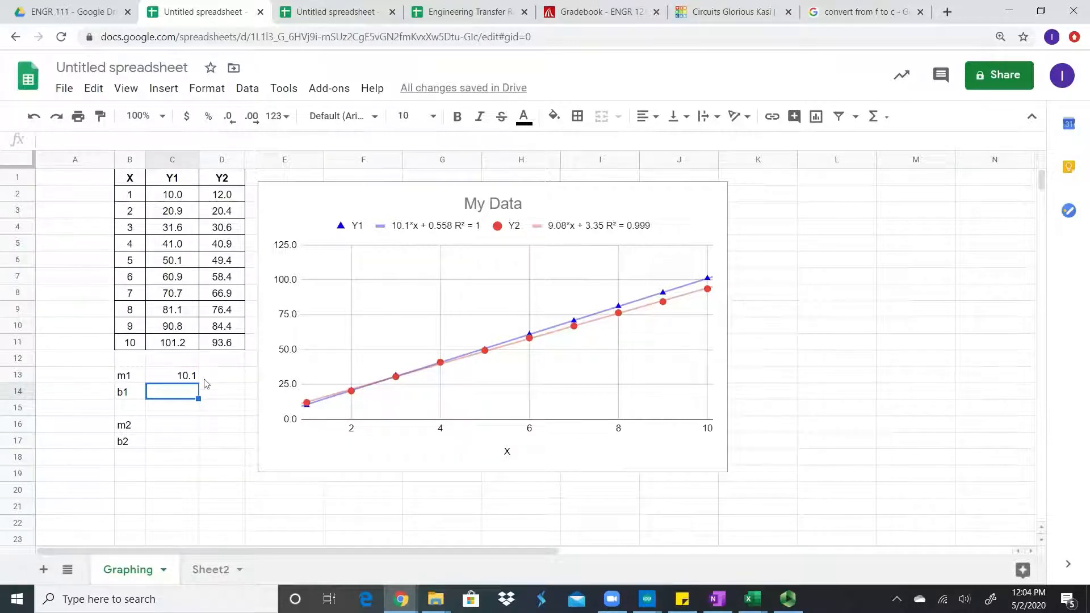
{"action": "type", "text": "."}
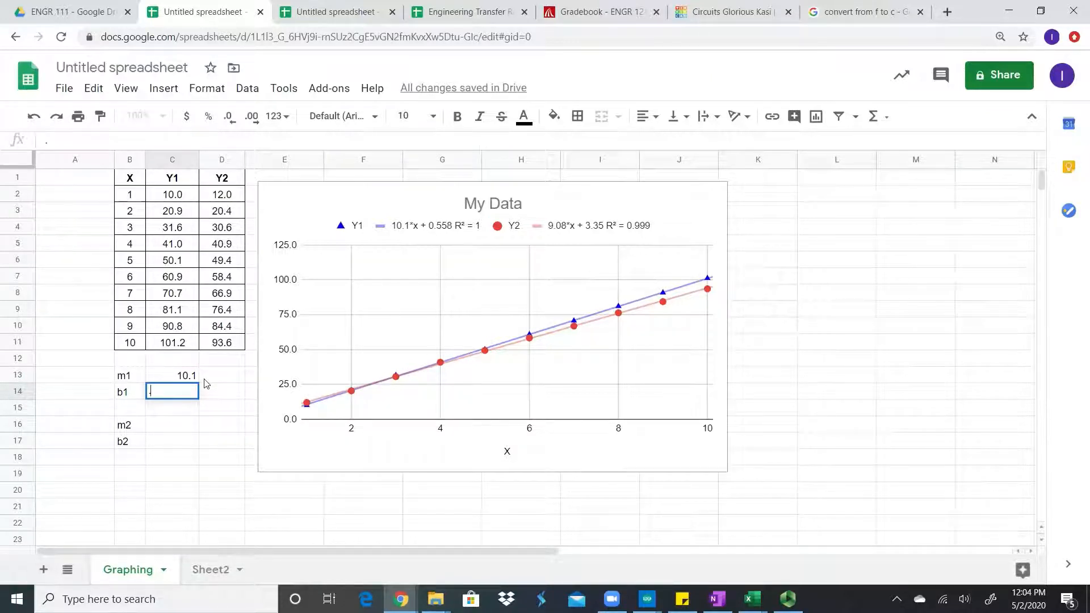
{"action": "type", "text": "558"}
{"action": "key", "text": "Return"}
{"action": "key", "text": "Down"}
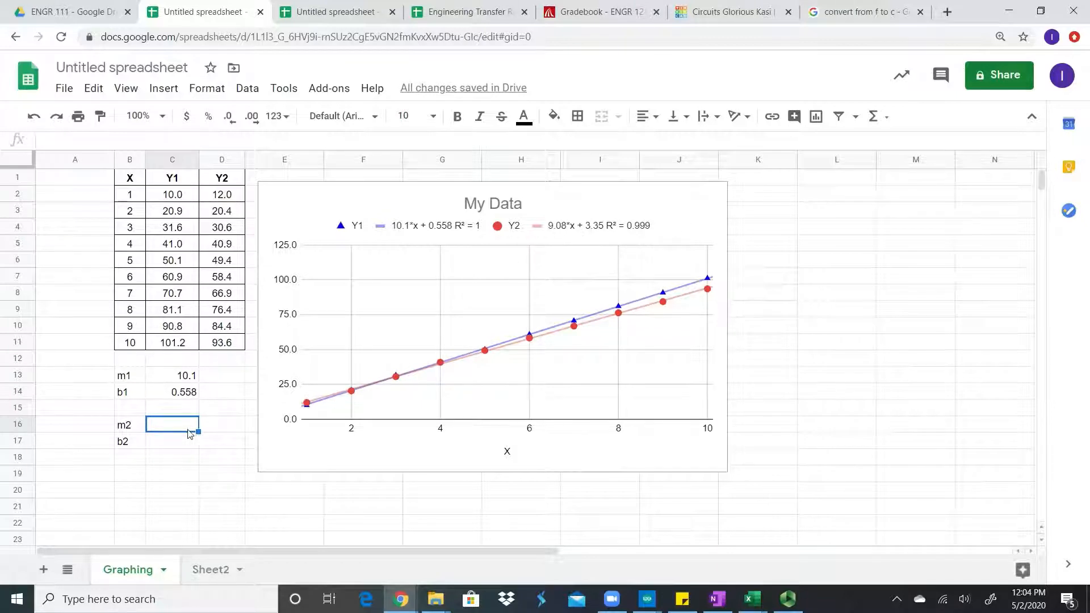
Enter the Y2 trendline's slope 9.08 in C16 and its intercept 3.35 in C17
{"action": "type", "text": "9.08"}
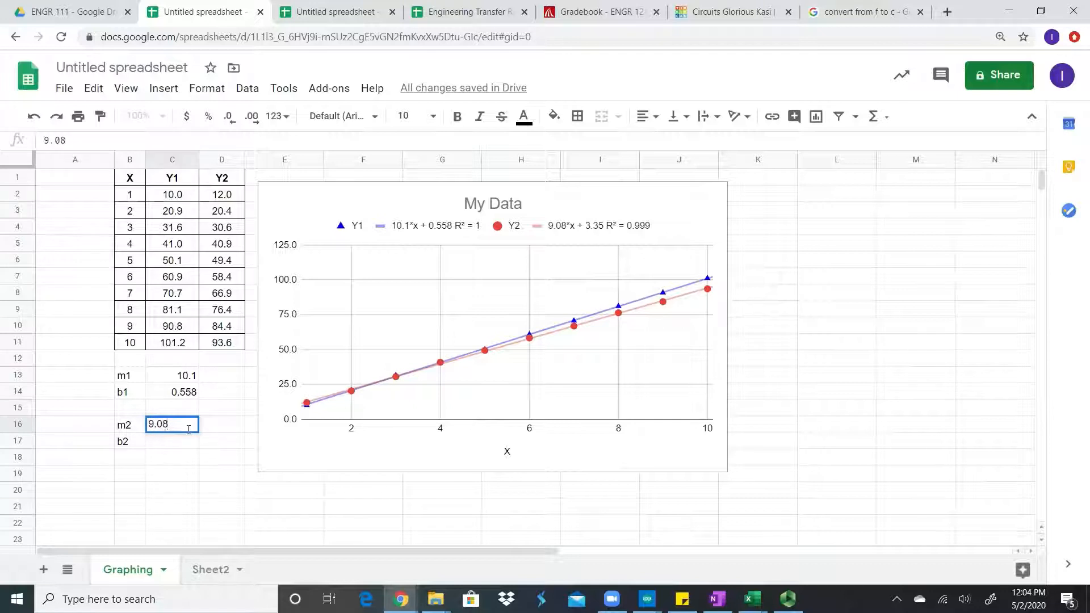
{"action": "key", "text": "Return"}
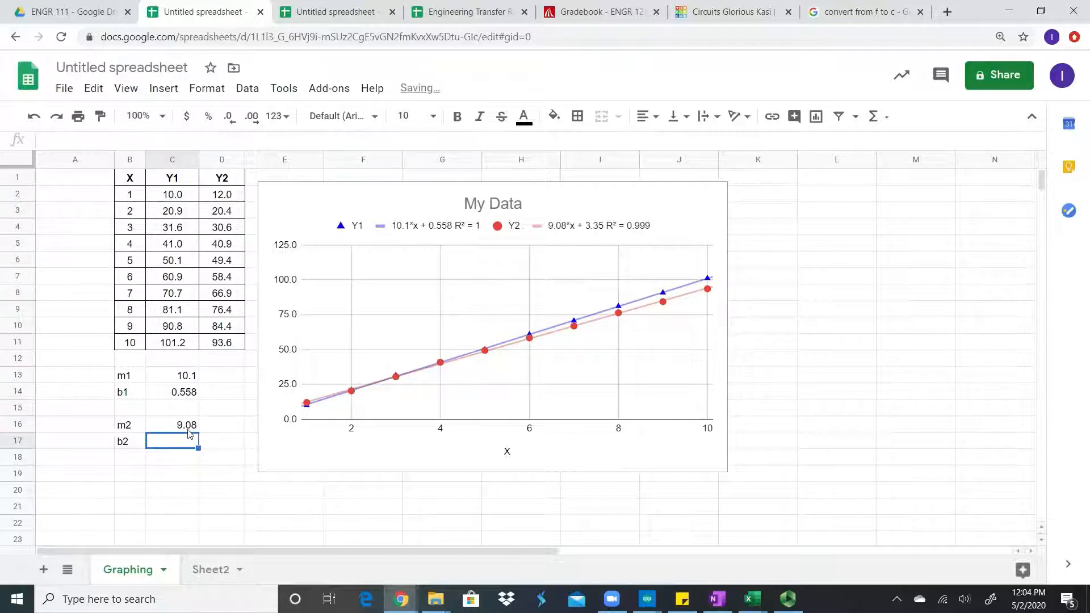
{"action": "type", "text": "3.35"}
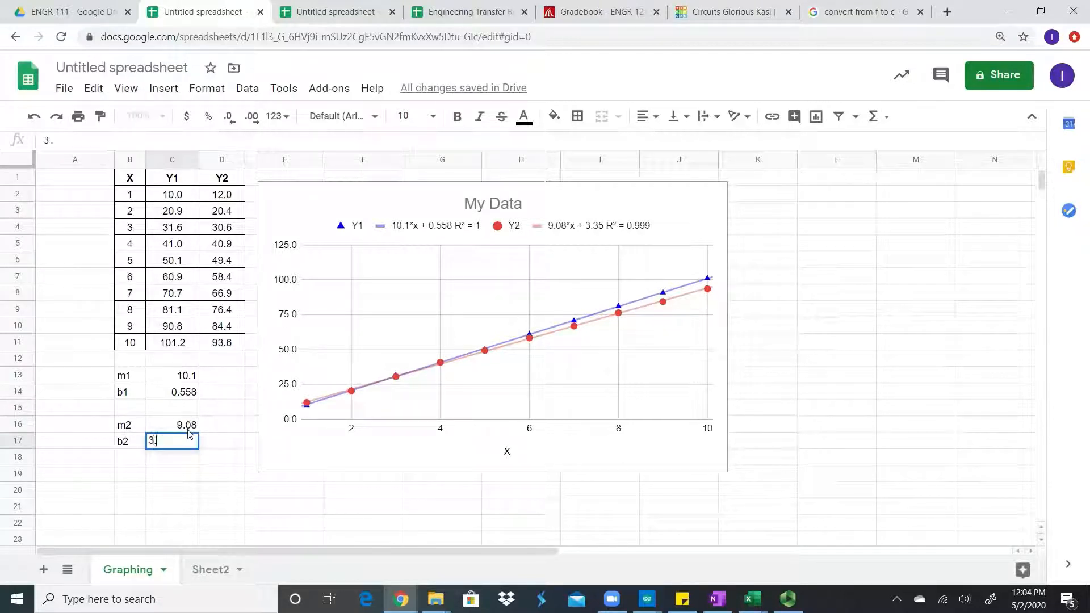
{"action": "left_click", "coordinate": [220, 475]}
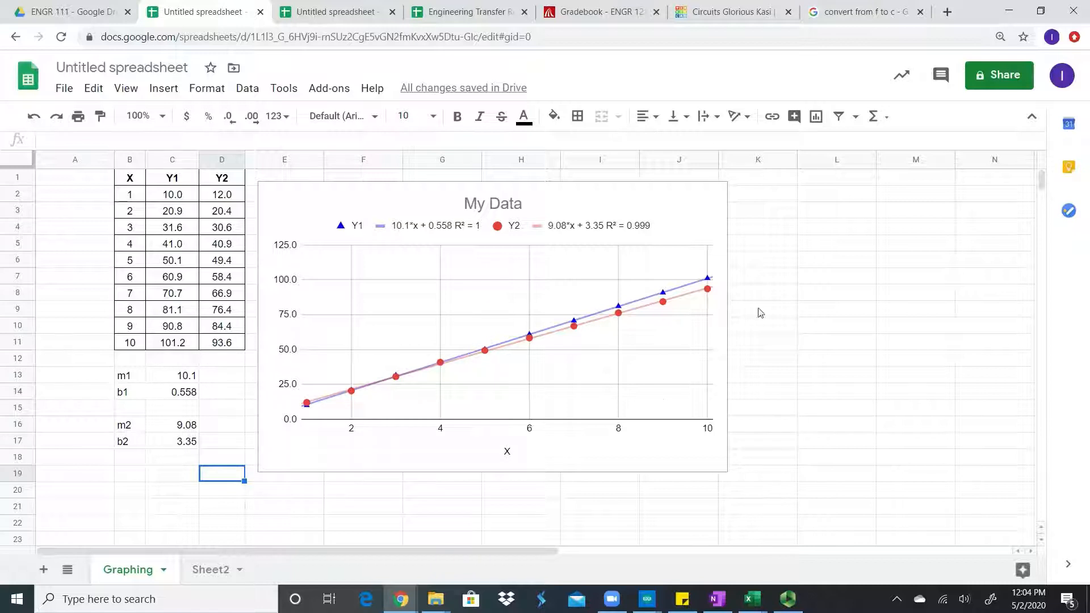
Build the Y1 line equation in L4 as =C13*L2+C14, with L2 as the X input cell
{"action": "left_click", "coordinate": [820, 232]}
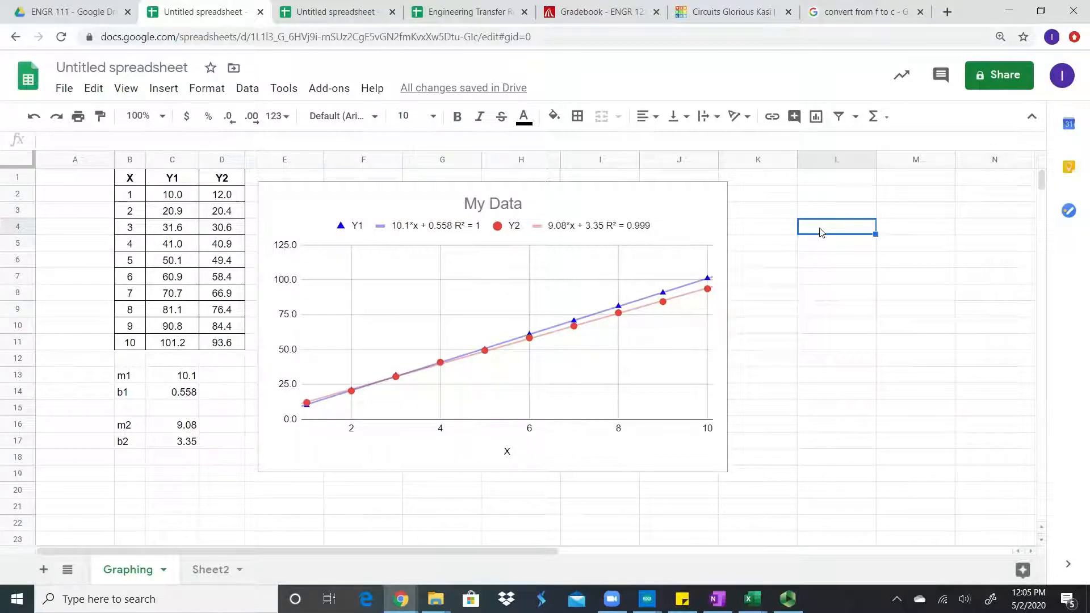
{"action": "type", "text": "="}
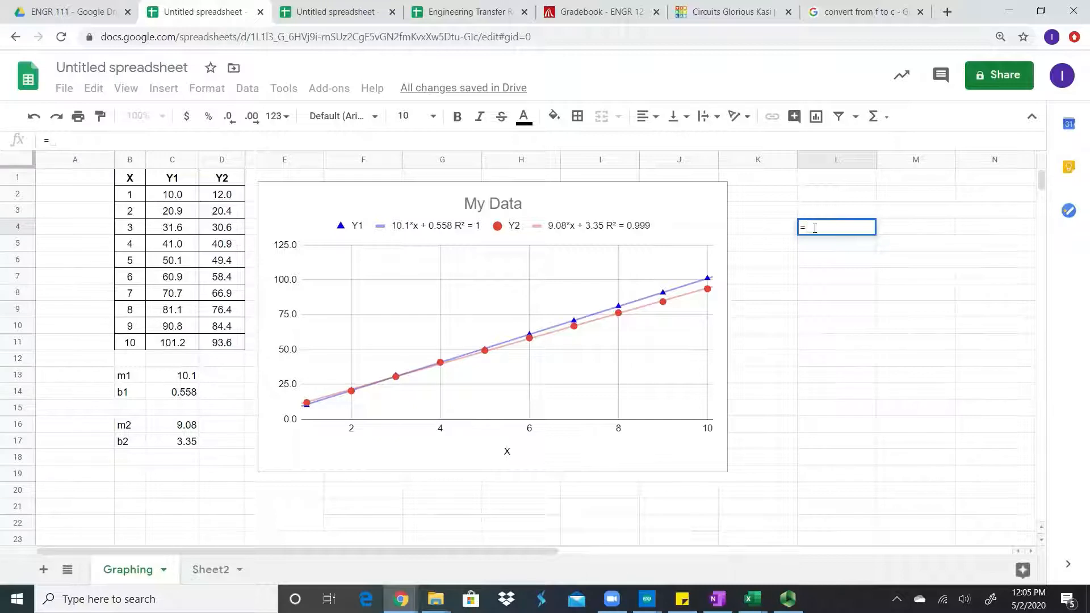
{"action": "key", "text": "BackSpace"}
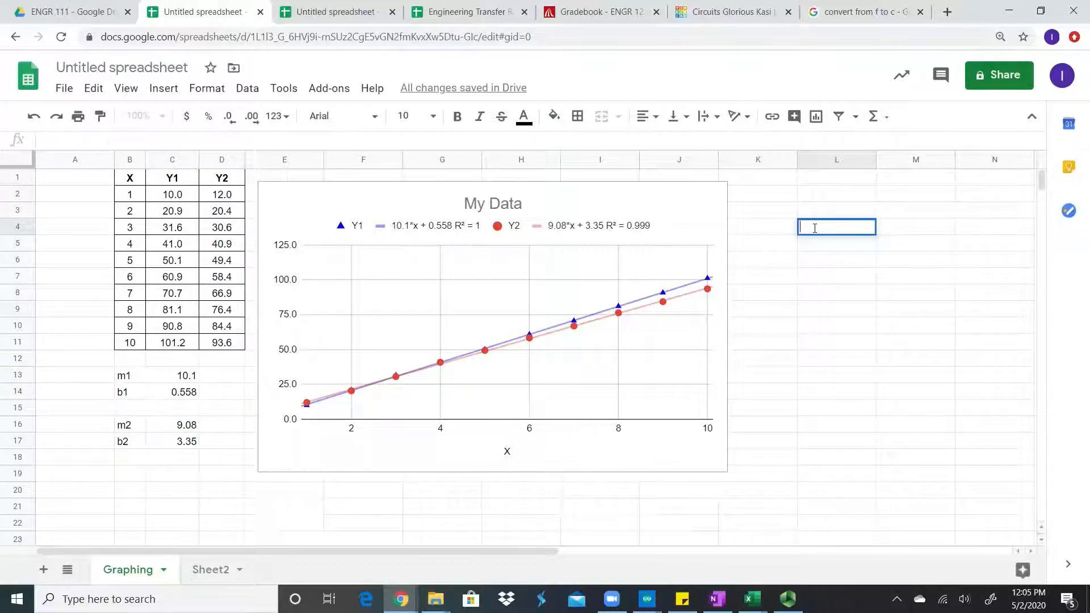
{"action": "type", "text": "="}
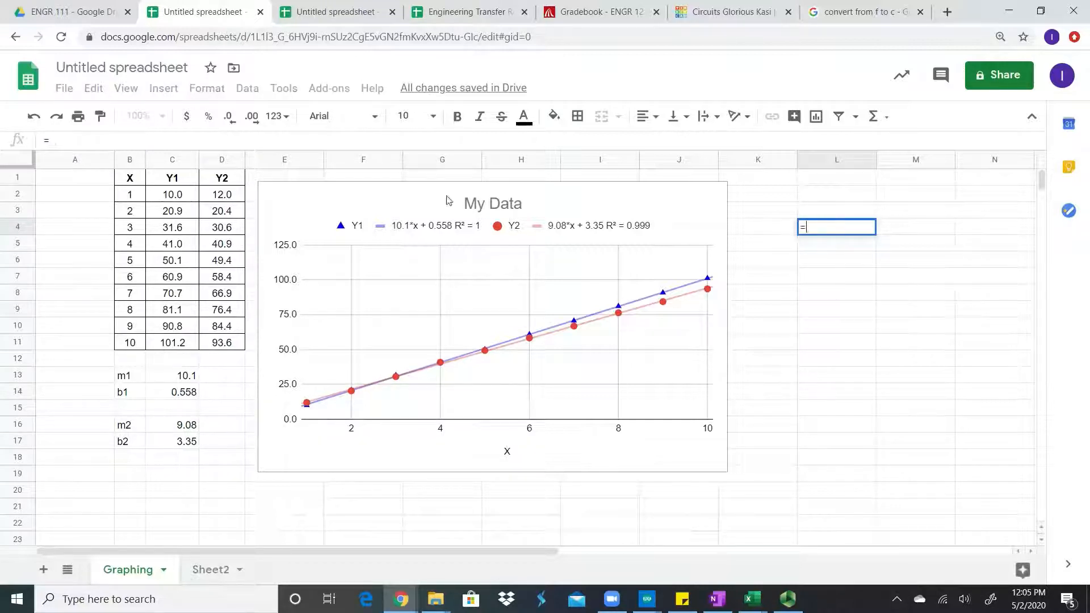
{"action": "left_click", "coordinate": [185, 378]}
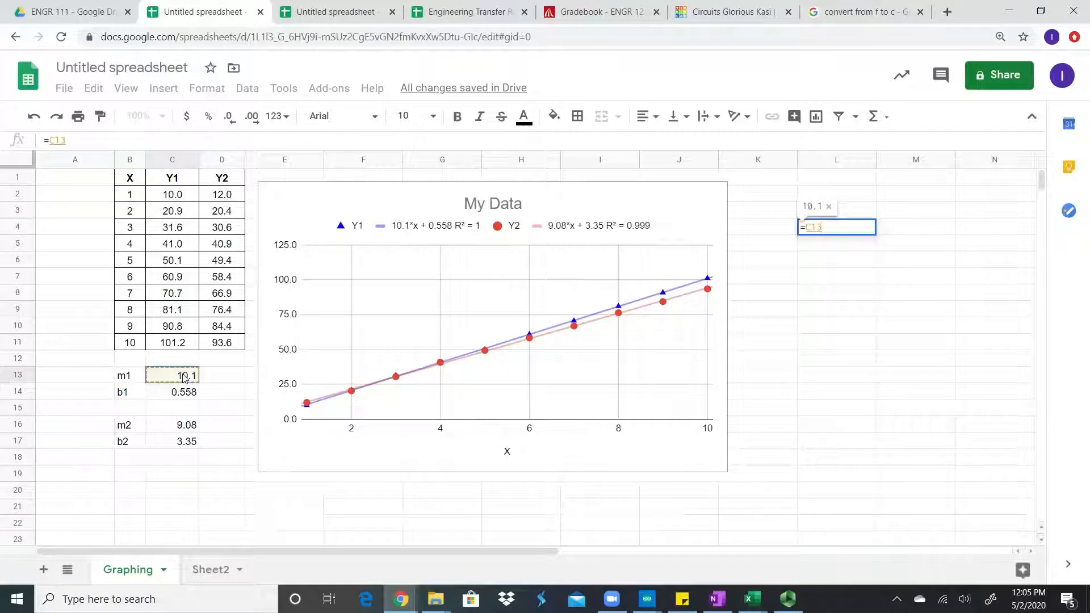
{"action": "type", "text": "*"}
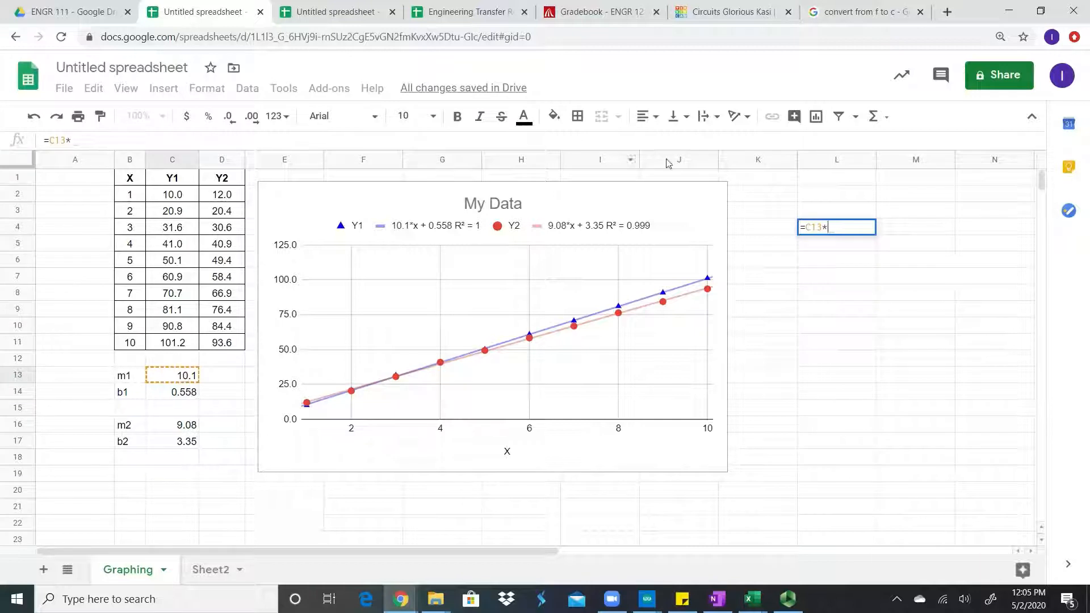
{"action": "left_click", "coordinate": [822, 196]}
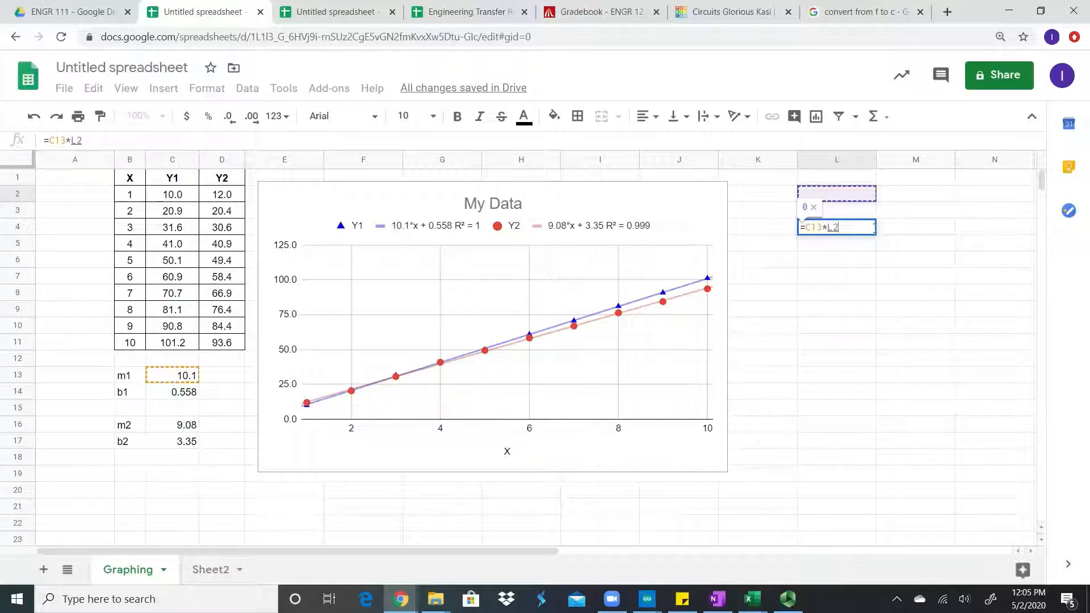
{"action": "type", "text": "+"}
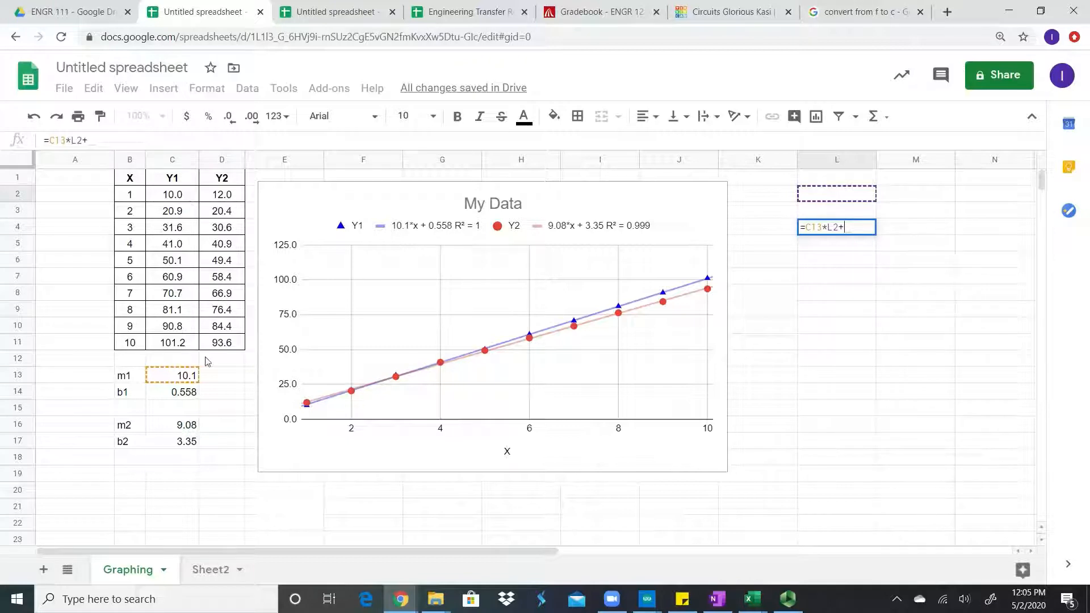
{"action": "left_click", "coordinate": [185, 396]}
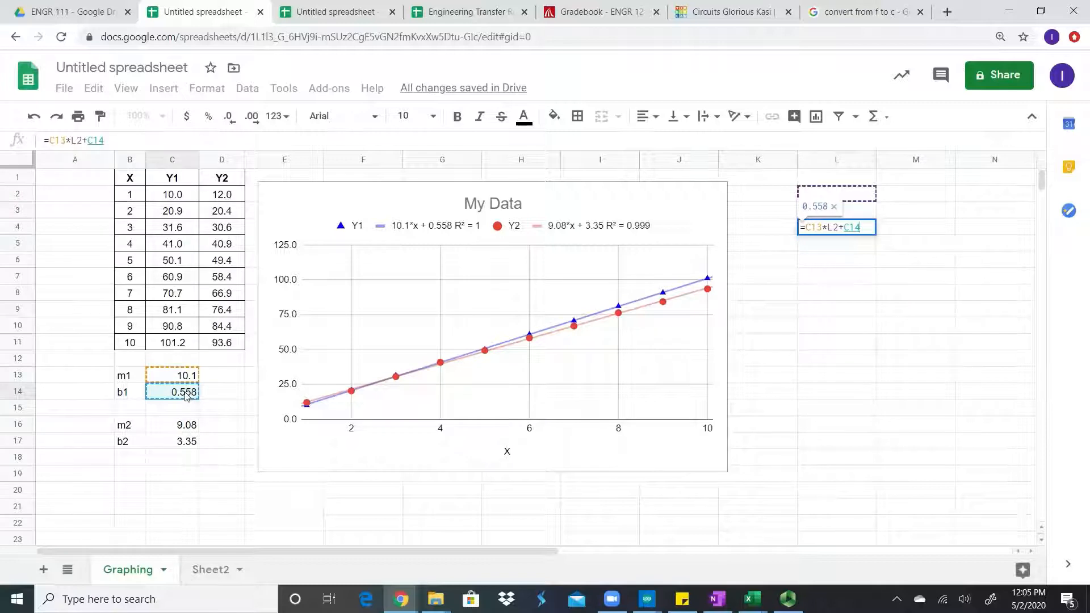
{"action": "key", "text": "Return"}
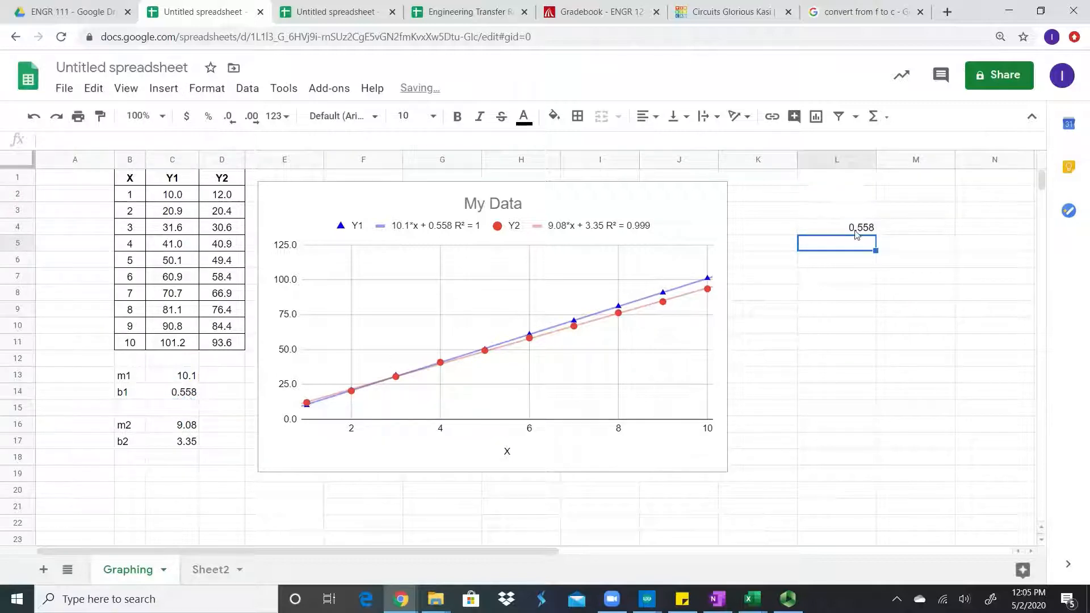
Test the L4 equation with X values 0 and 1 in L2, and check against the measured Y1 value in C2
{"action": "left_click", "coordinate": [844, 196]}
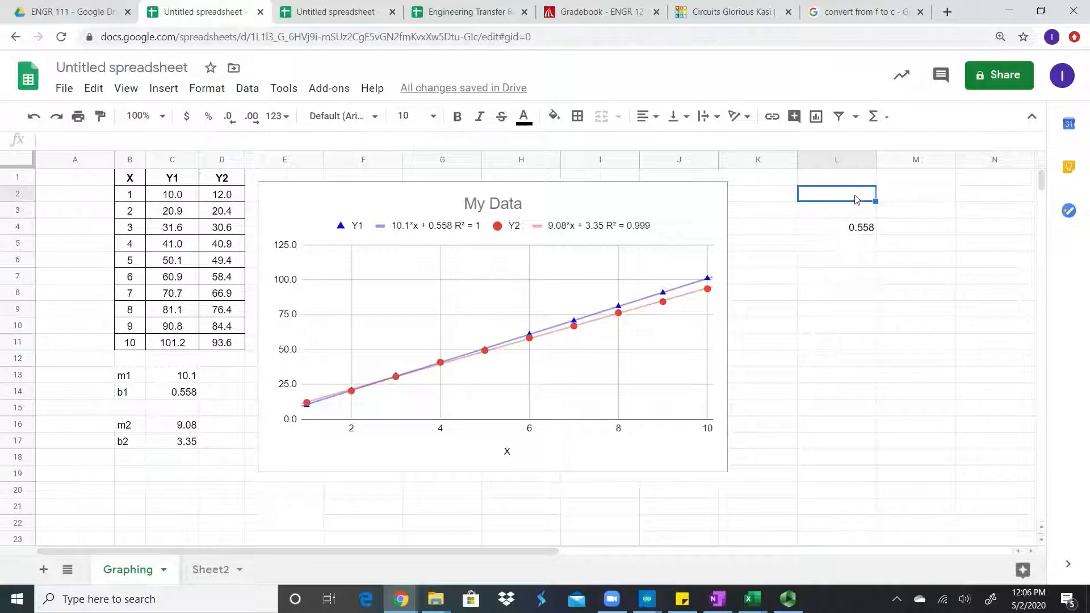
{"action": "type", "text": "0"}
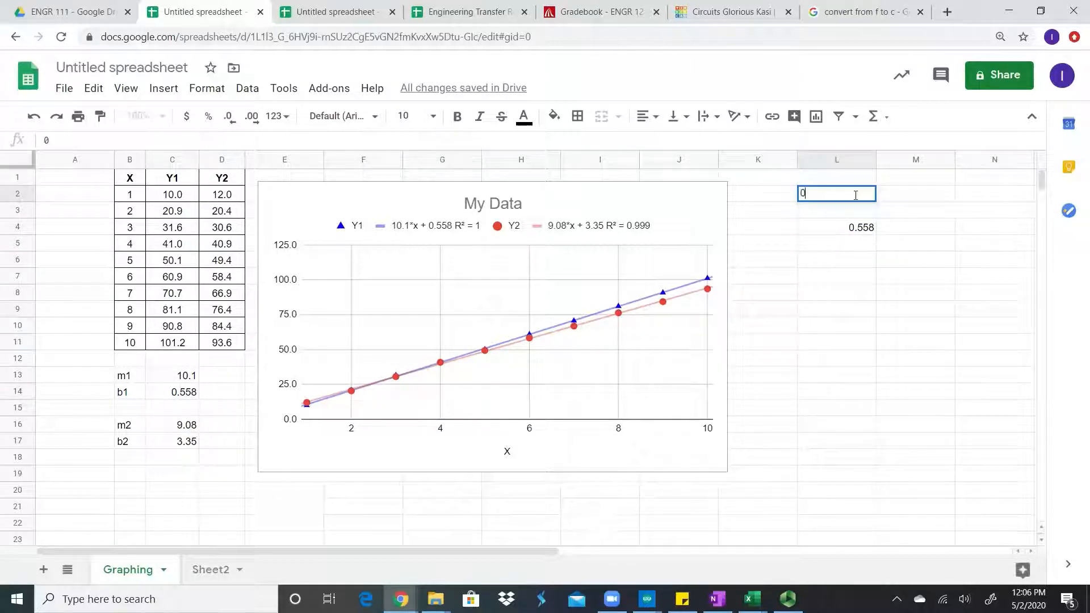
{"action": "key", "text": "Return"}
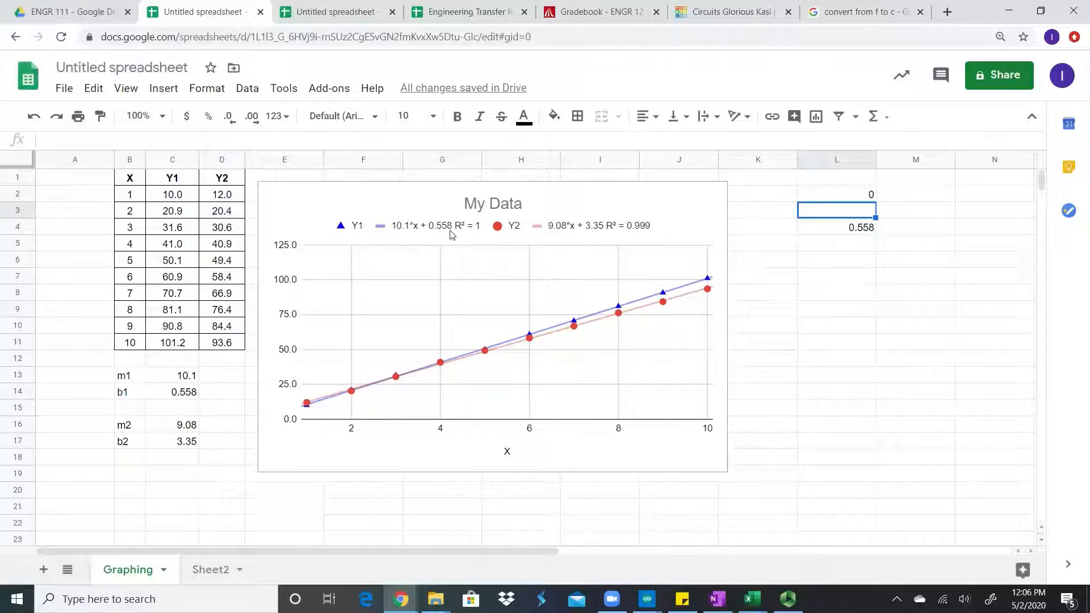
{"action": "left_click", "coordinate": [855, 197]}
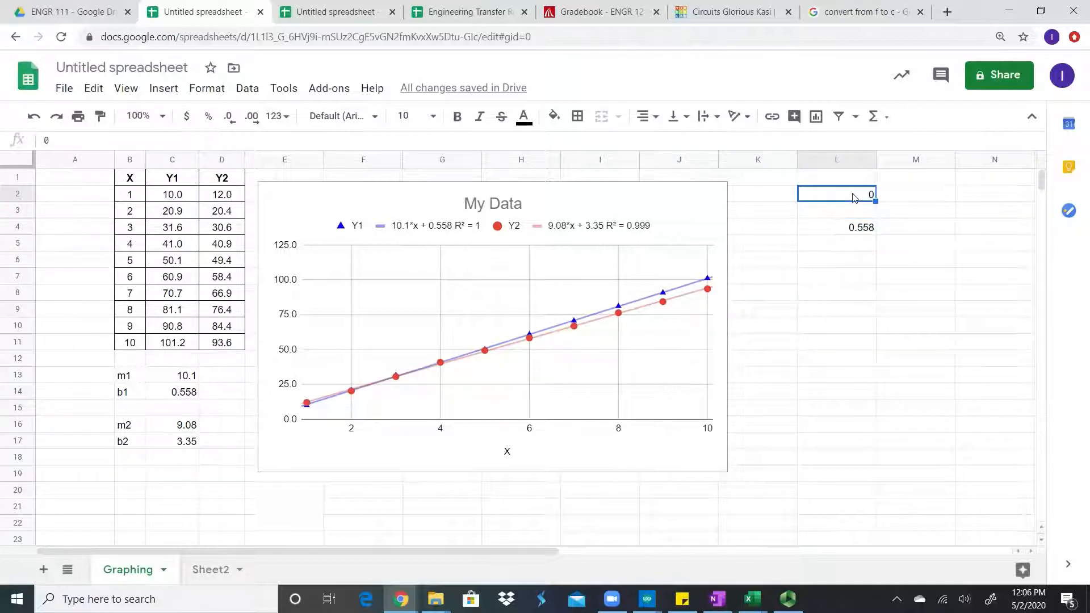
{"action": "type", "text": "1"}
{"action": "key", "text": "Return"}
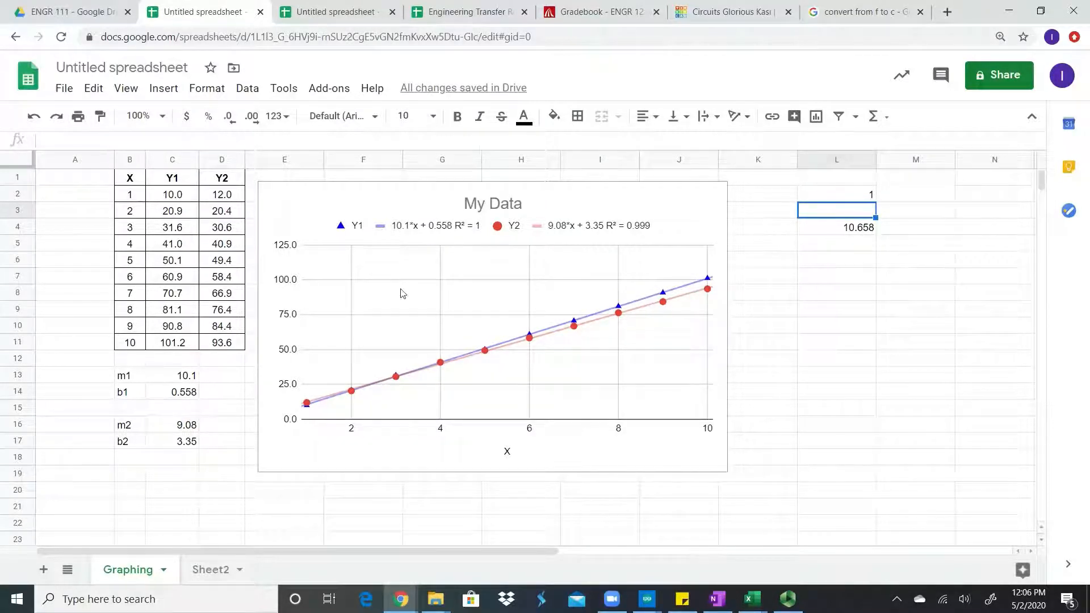
{"action": "left_click", "coordinate": [172, 196]}
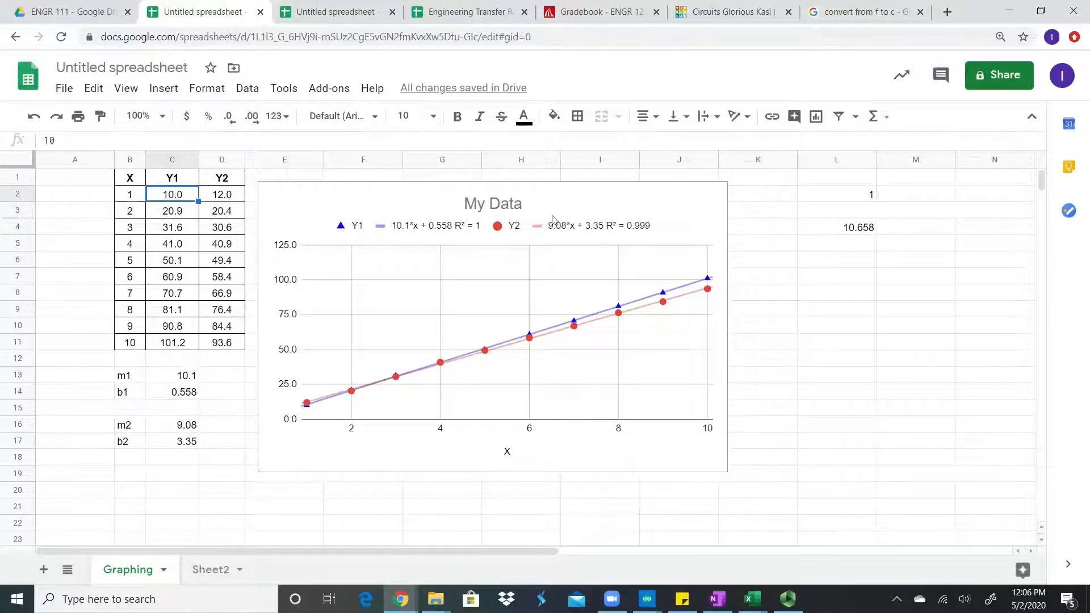
Test the L4 equation with X values 2 and 3 in L2
{"action": "left_click", "coordinate": [855, 196]}
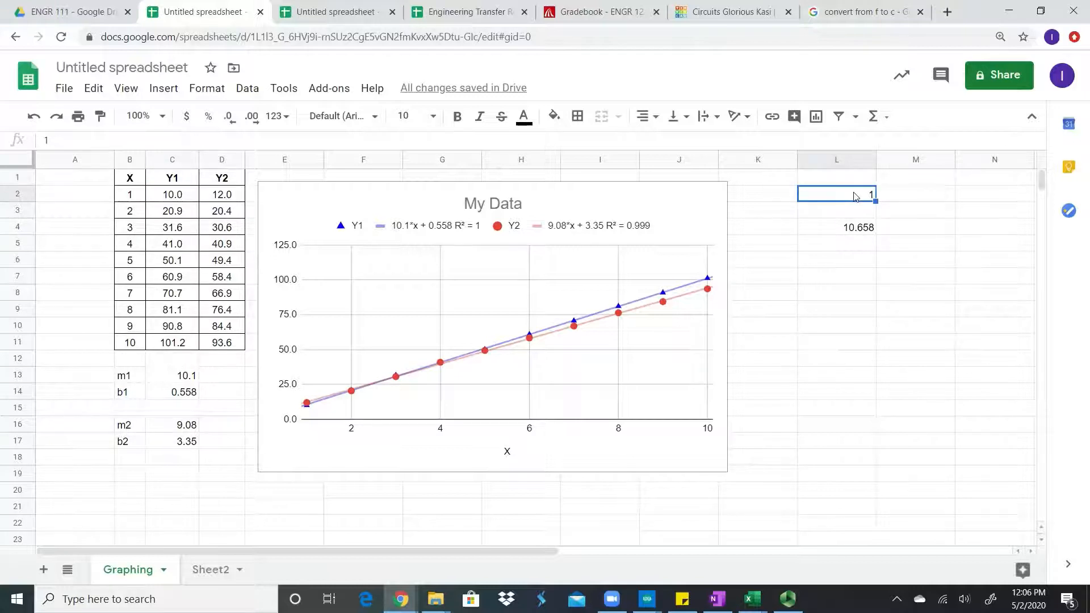
{"action": "type", "text": "2"}
{"action": "key", "text": "Return"}
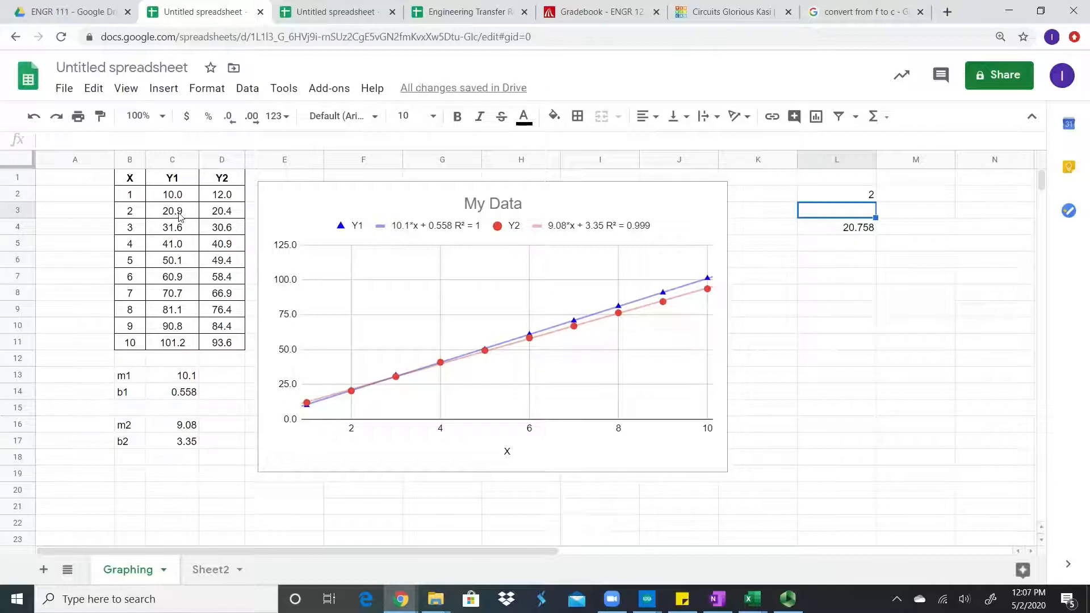
{"action": "left_click", "coordinate": [858, 198]}
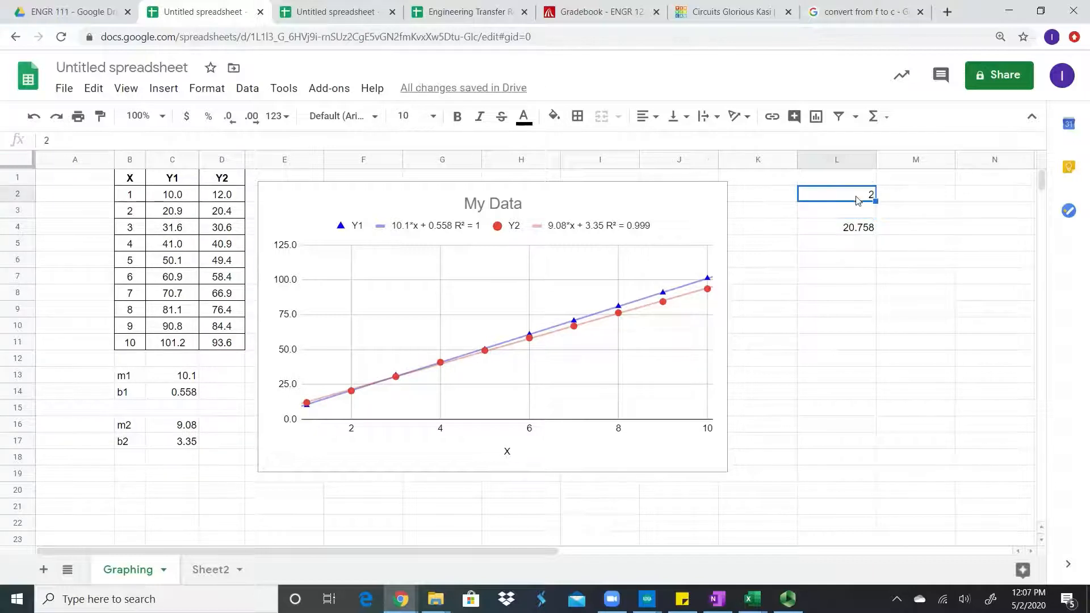
{"action": "type", "text": "3"}
{"action": "key", "text": "Return"}
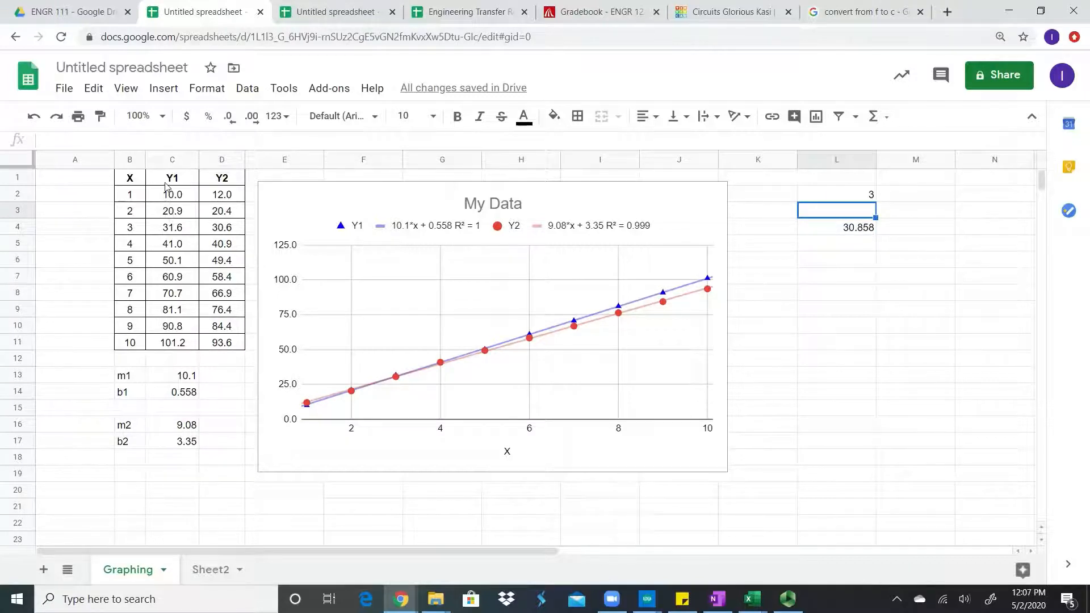
Review the measured Y1 data in C2:C11, and interpolate between data points by setting L2 to 3.25
{"action": "left_click_drag", "start_coordinate": [166, 193], "coordinate": [170, 341]}
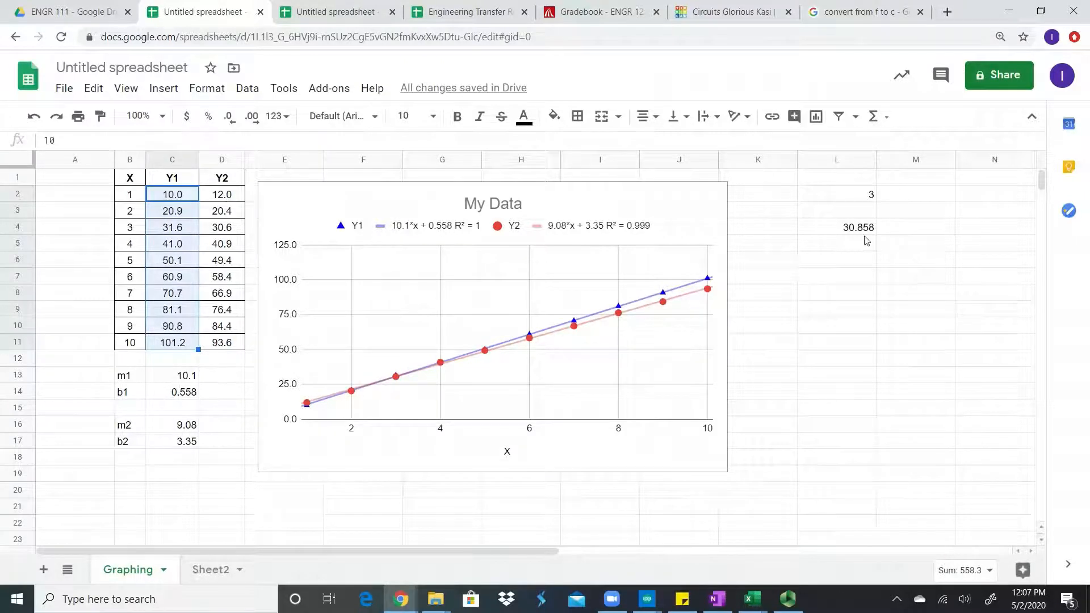
{"action": "left_click", "coordinate": [869, 199]}
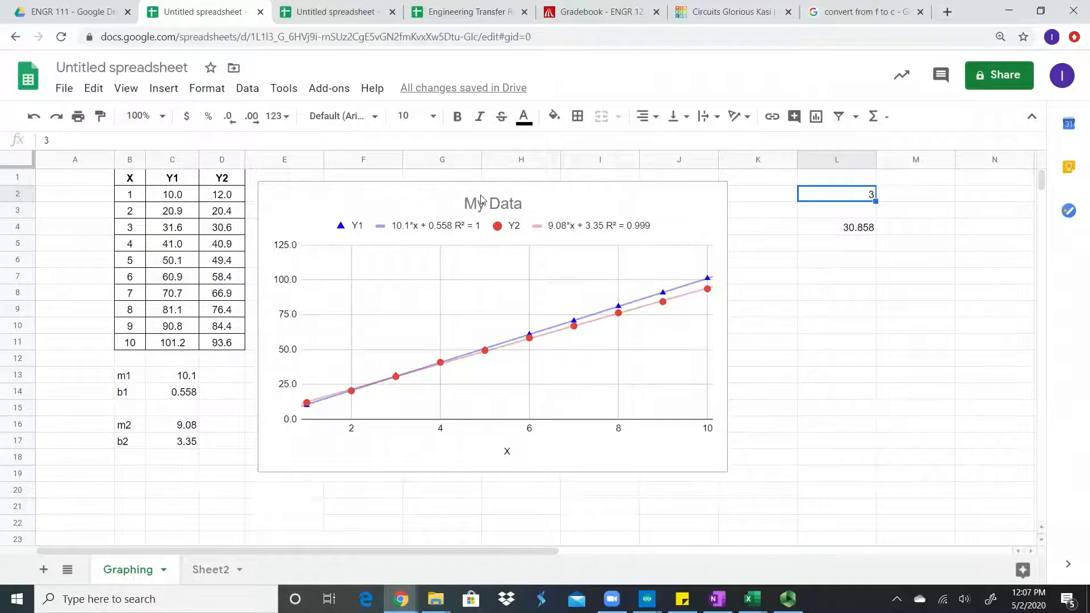
{"action": "type", "text": "3.25"}
{"action": "key", "text": "Return"}
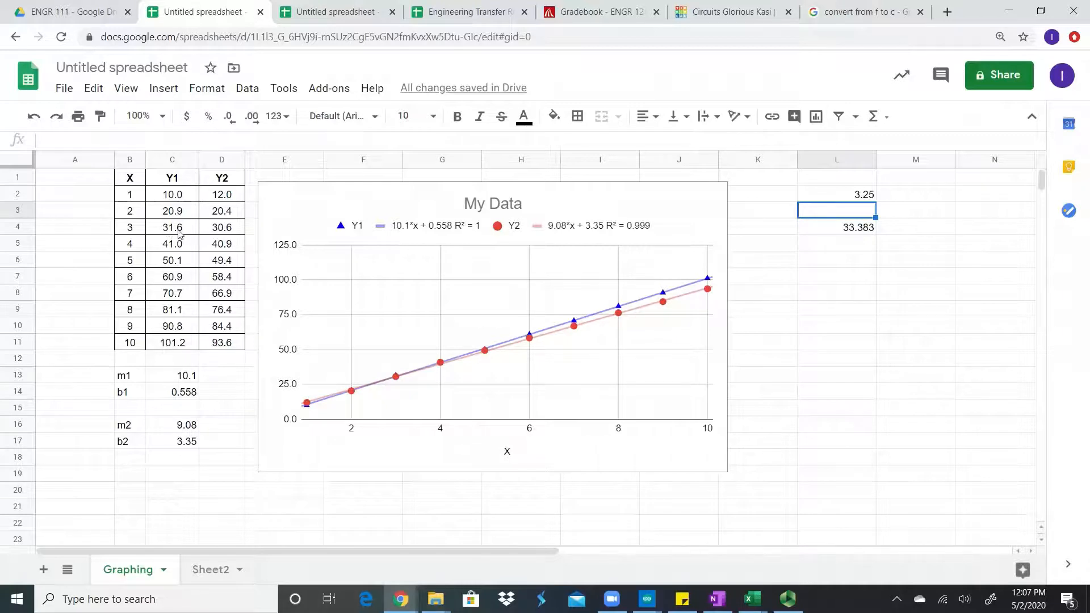
Inspect the equation in L4, and extrapolate beyond the data range by setting L2 to 15
{"action": "left_click", "coordinate": [847, 230]}
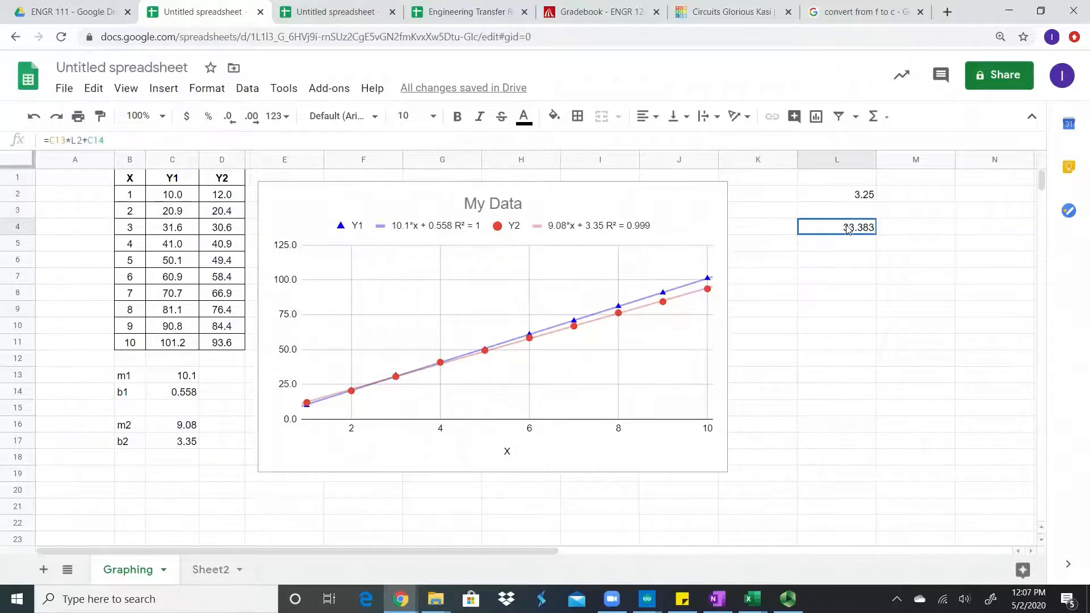
{"action": "left_click", "coordinate": [865, 198]}
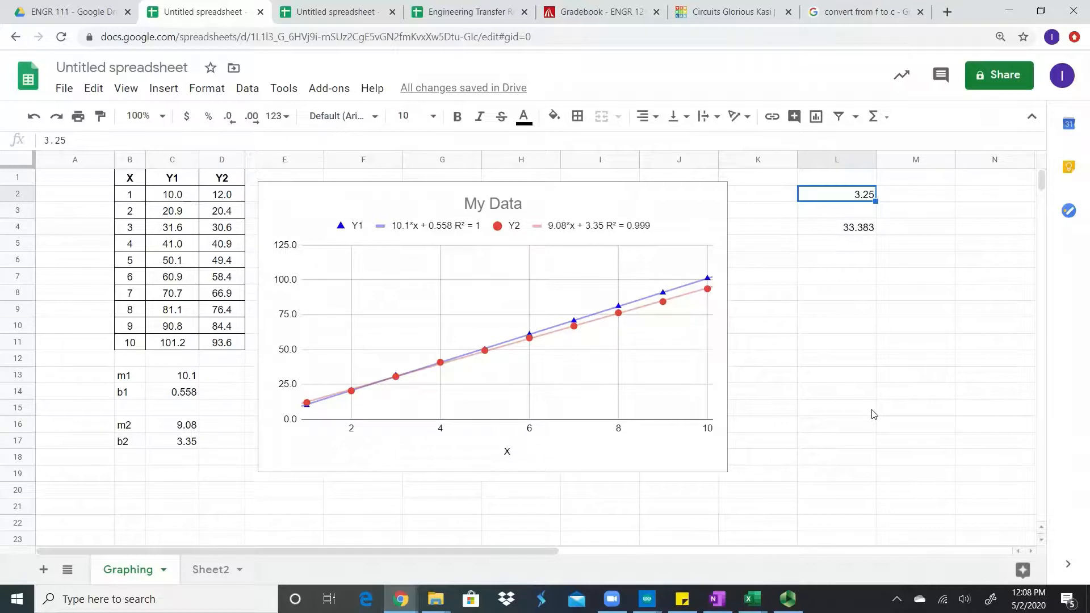
{"action": "type", "text": "15"}
{"action": "key", "text": "Return"}
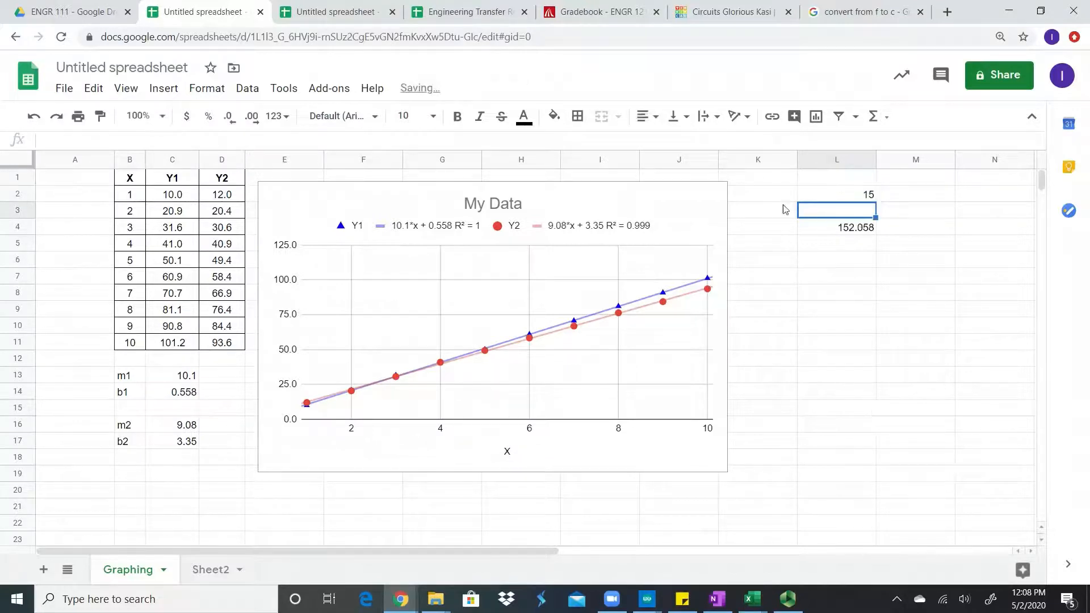